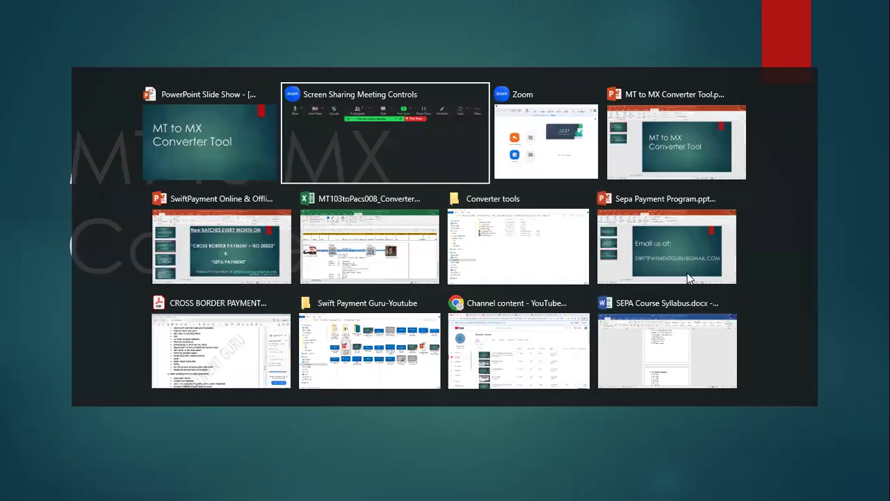
Bring the converter workbook forward and inspect the sender value SCBLFRPR in cell A3
key(Tab)
key(Tab)
key(Tab)
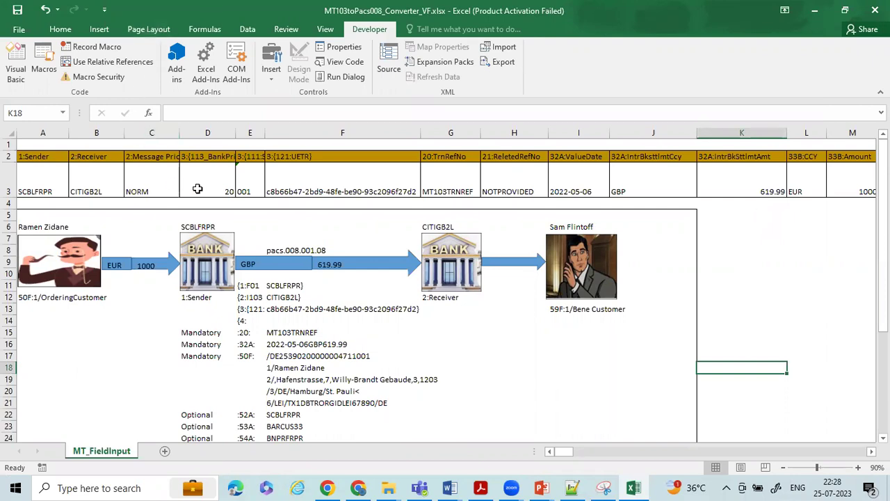
click(58, 180)
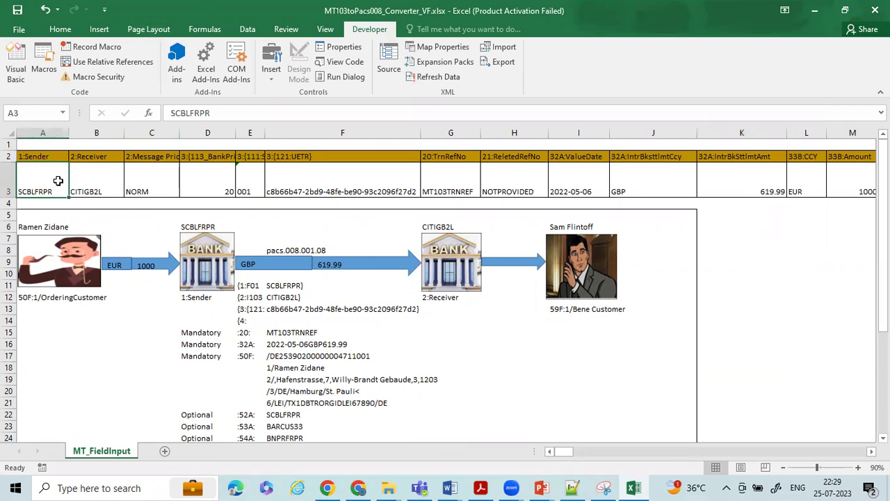
key(Up)
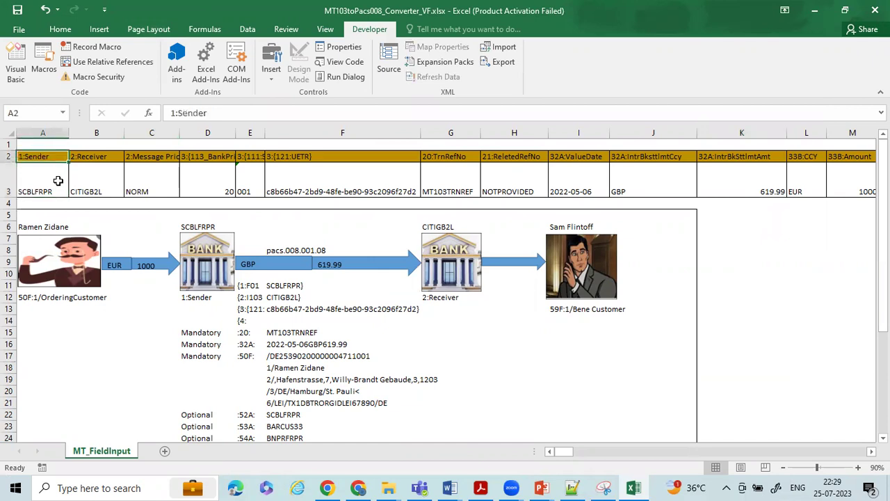
key(Down)
key(Up)
key(Down)
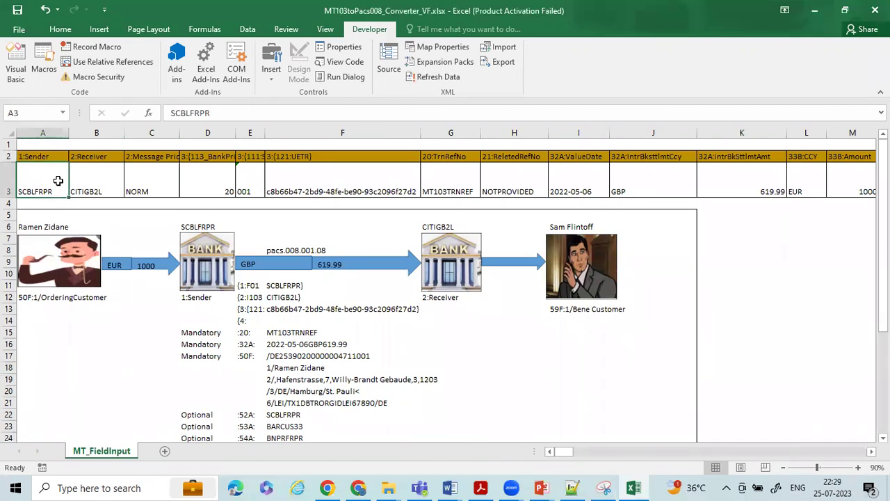
Re-enter the ending 'PR' of the sender code SCBLFRPR in A3
double_click(63, 186)
key(BackSpace)
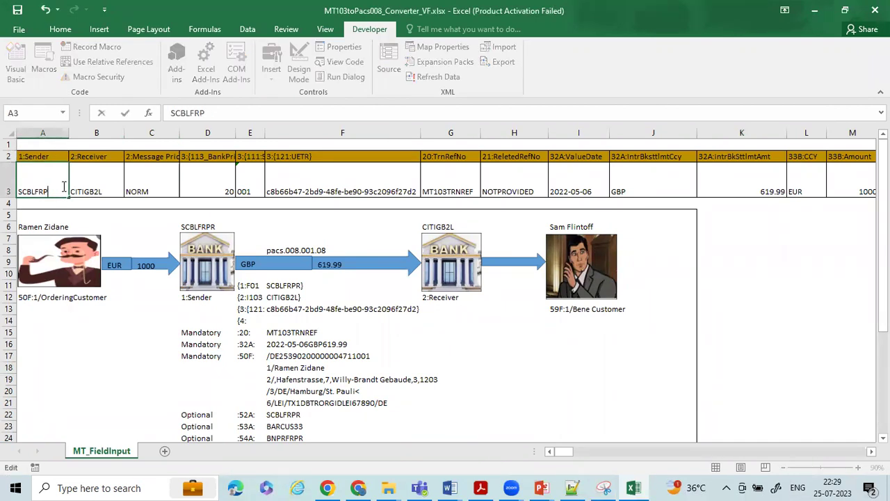
key(BackSpace)
text(PR)
Reposition the sender bank picture, then check receiver CITIGB2L and the UETR in F3
drag(202, 277, 199, 270)
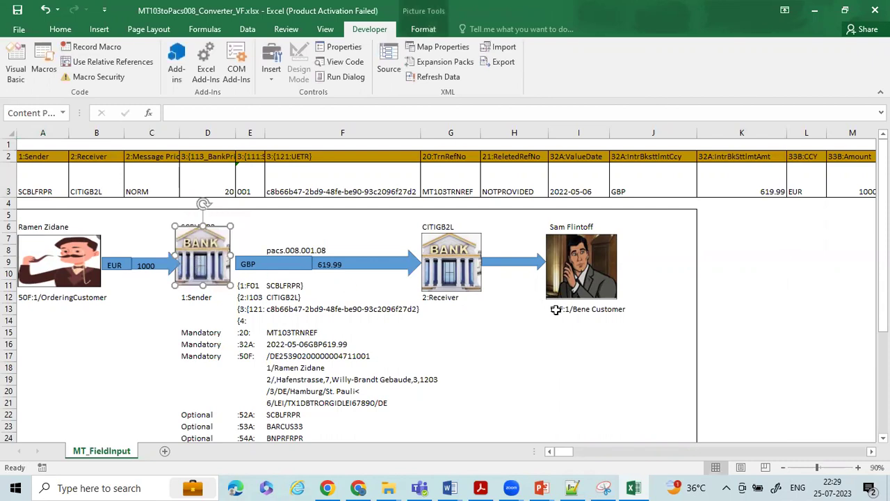
click(97, 173)
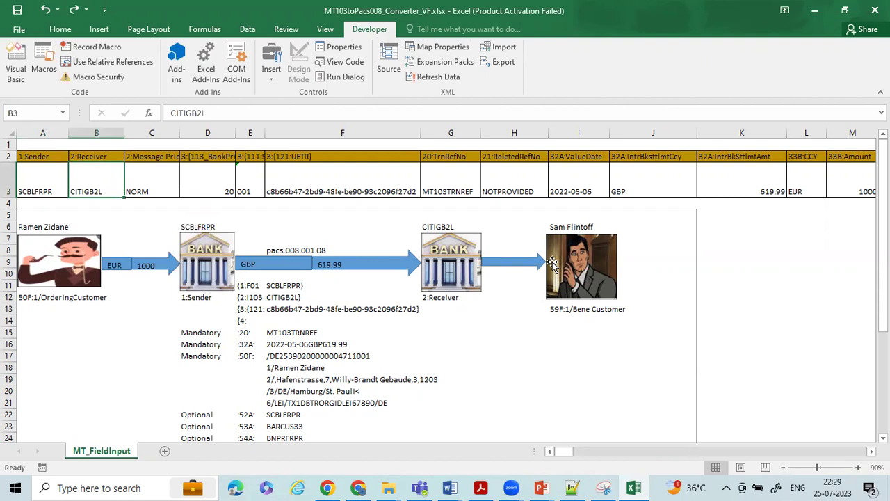
click(371, 181)
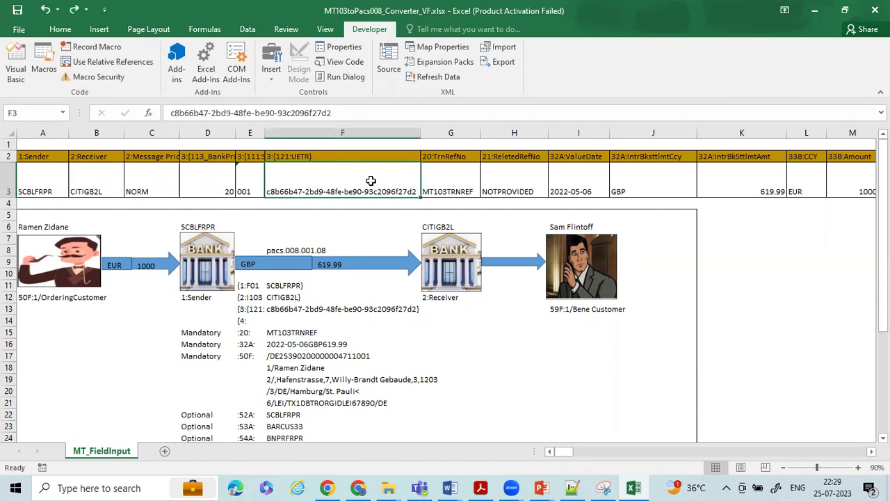
key(Left)
key(Left)
key(Left)
key(Left)
key(Left)
key(Up)
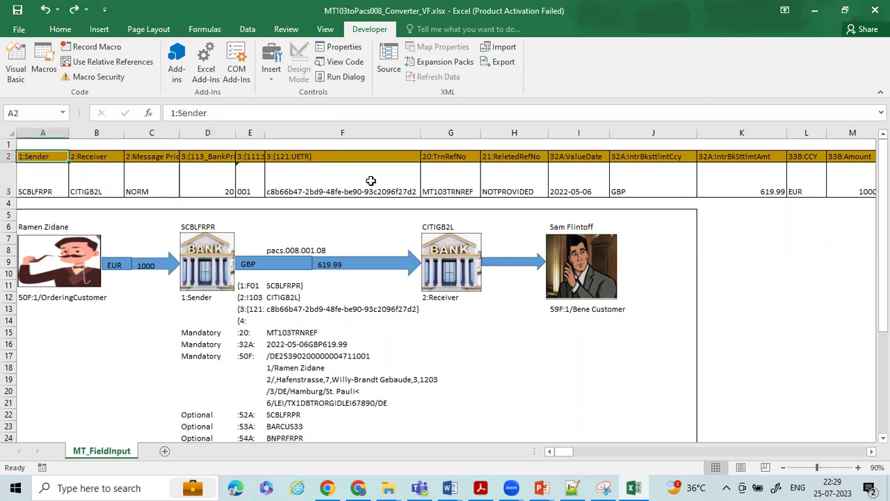
key(Right)
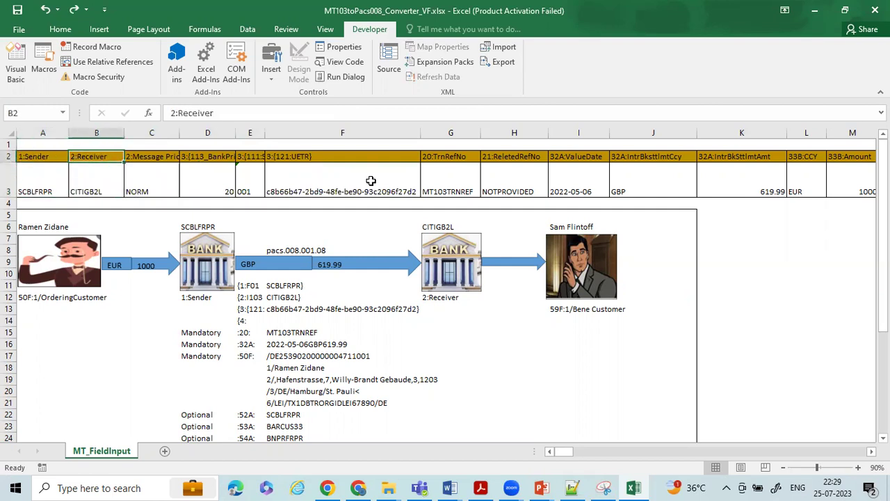
key(Right)
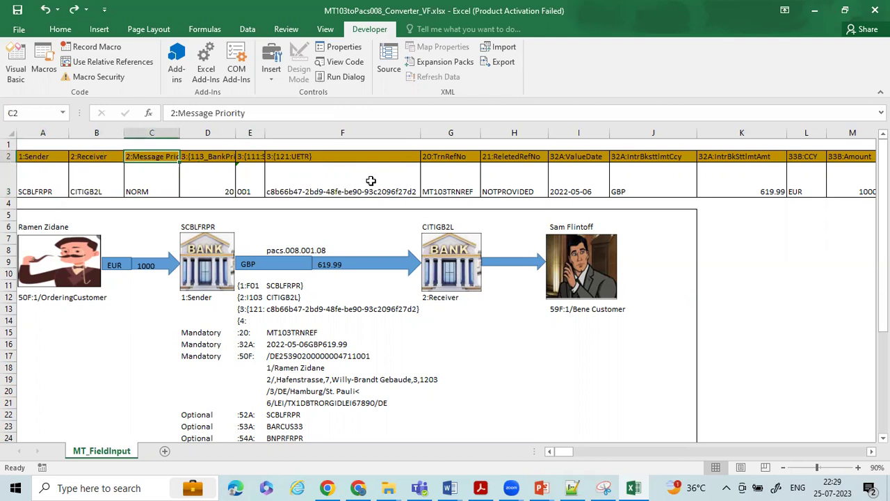
click(159, 190)
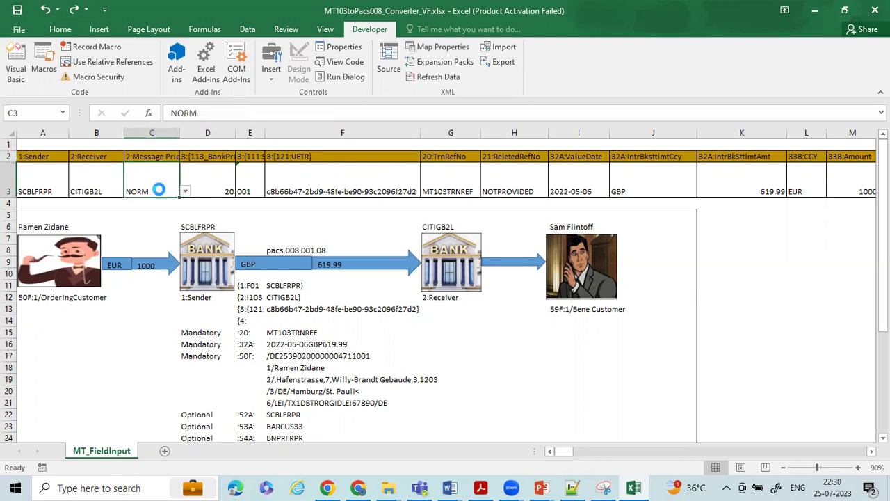
key(Delete)
key(ctrl+z)
click(229, 189)
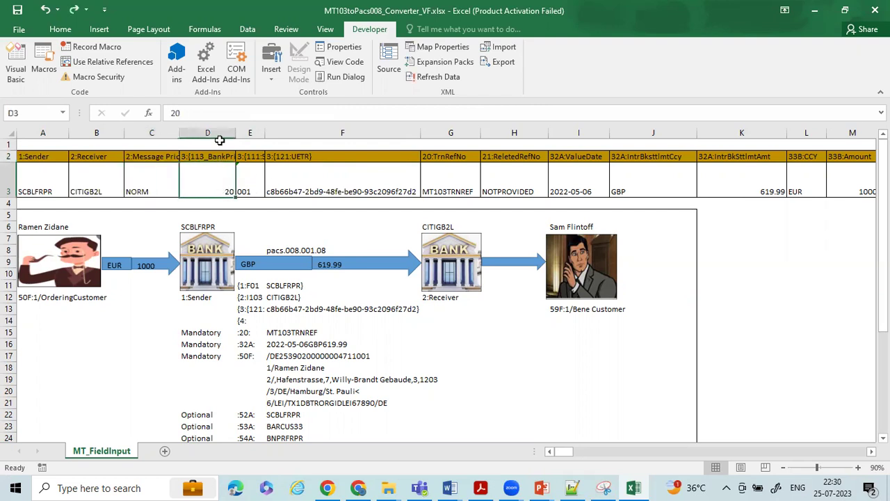
click(248, 180)
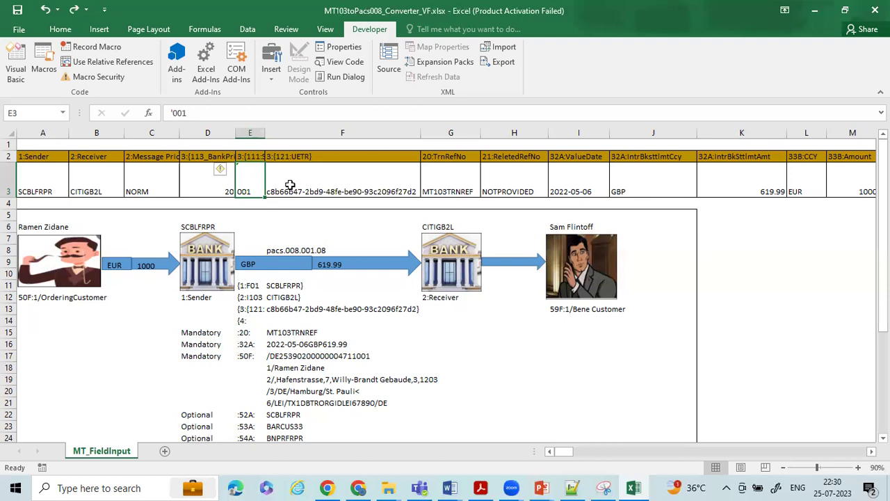
click(460, 176)
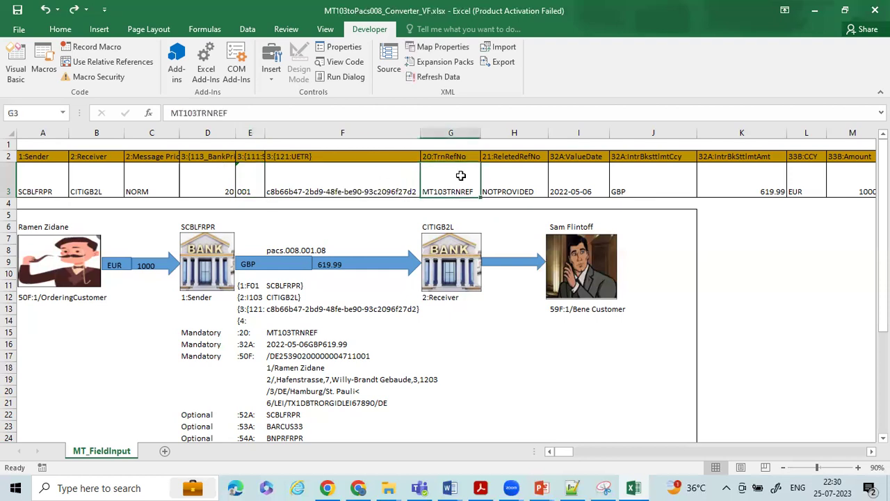
key(Right)
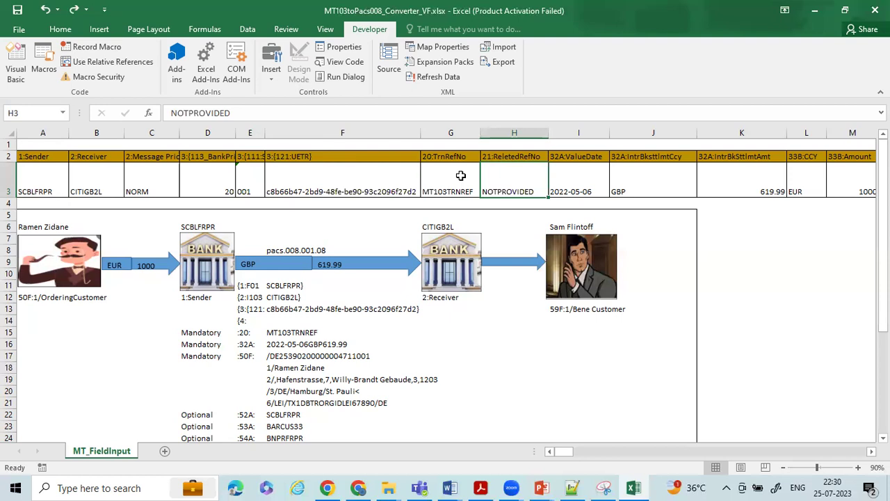
key(Right)
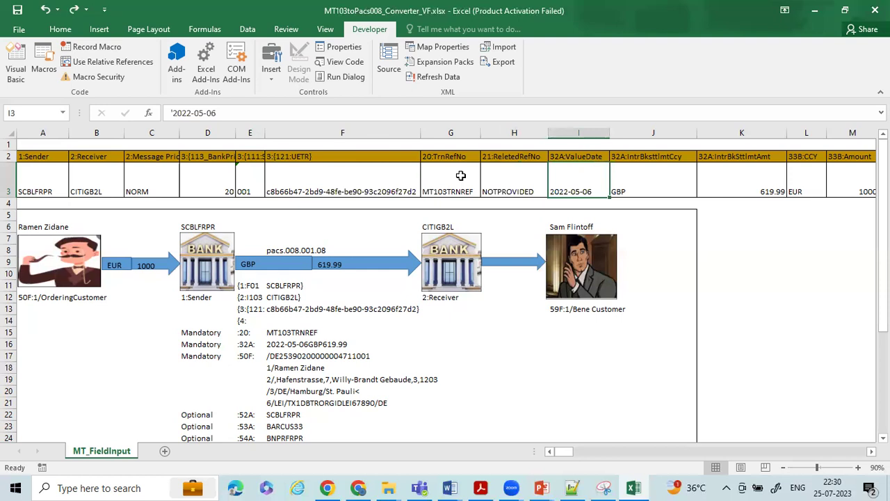
Review exchange rate 0.61999, the ordering customer's building number, floor and town Hamburg
key(Right)
key(Right)
key(Right)
key(Right)
key(Right)
key(Right)
key(Right)
key(Right)
key(Right)
key(Right)
key(Right)
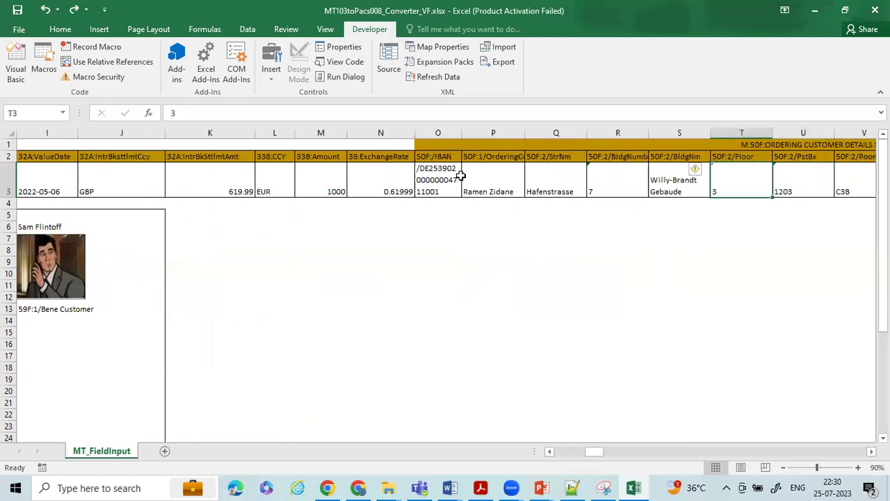
key(Left)
key(Left)
key(Right)
key(Left)
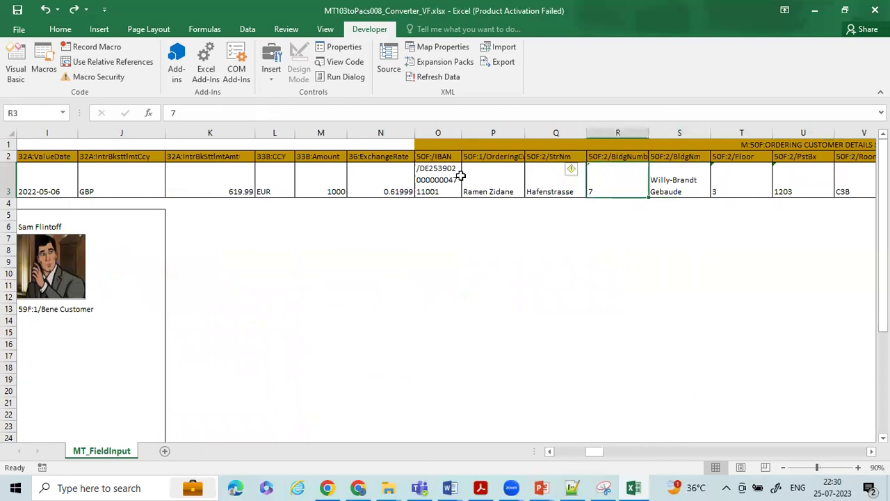
key(Left)
key(Left)
key(Left)
key(Right)
key(Right)
key(Right)
key(Right)
key(Right)
key(Right)
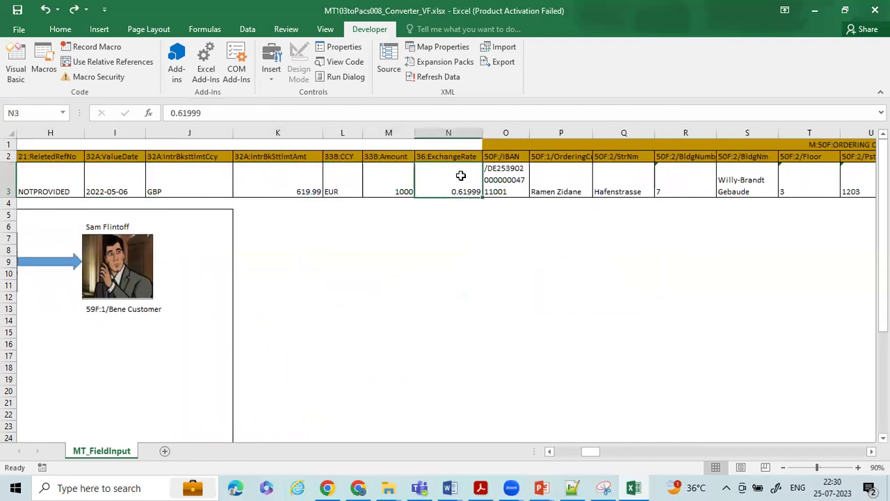
key(Right)
key(Right)
key(Right)
key(Right)
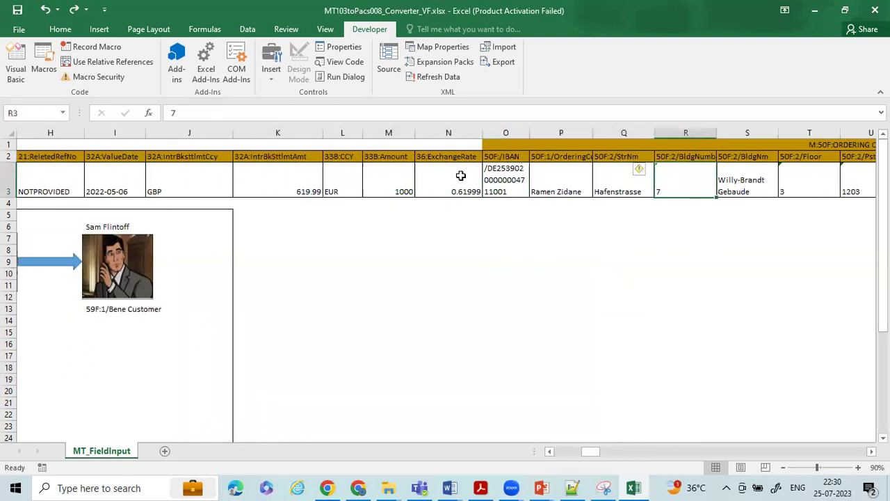
key(Right)
key(Right)
key(Right)
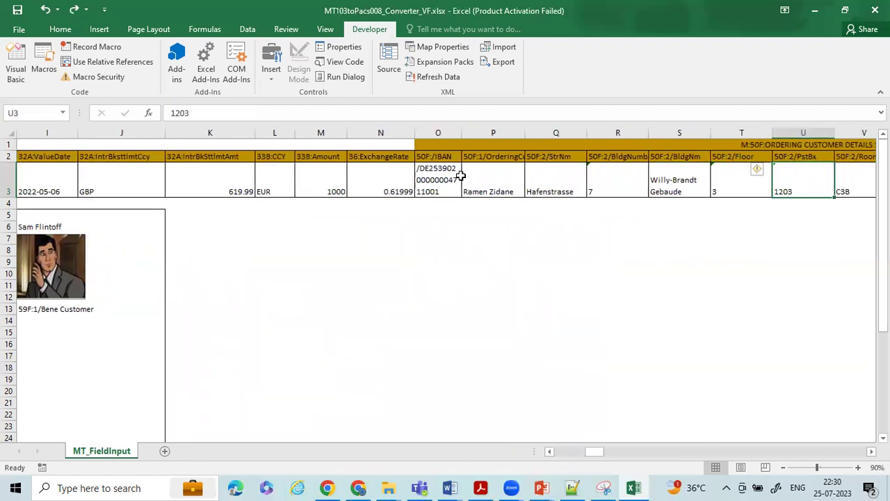
key(Right)
key(Right)
key(Right)
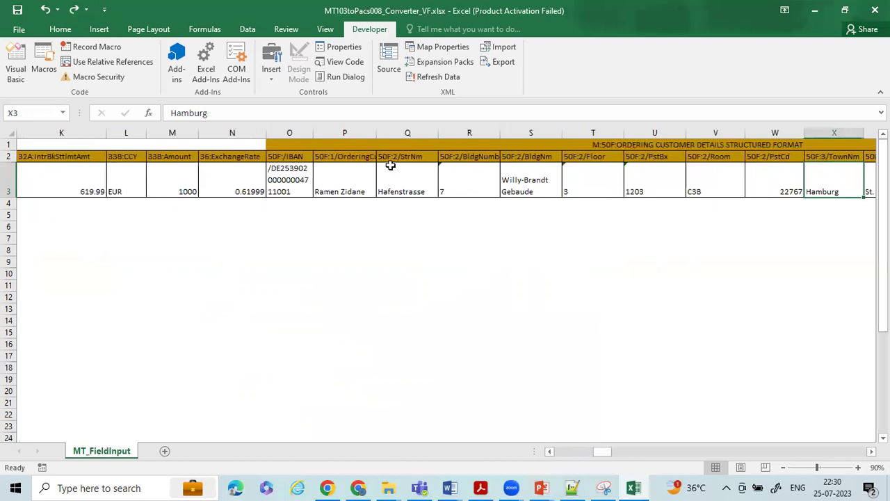
Check post box 1203 in U3, the LEI, beneficiary address and remittance fields
click(588, 183)
click(636, 188)
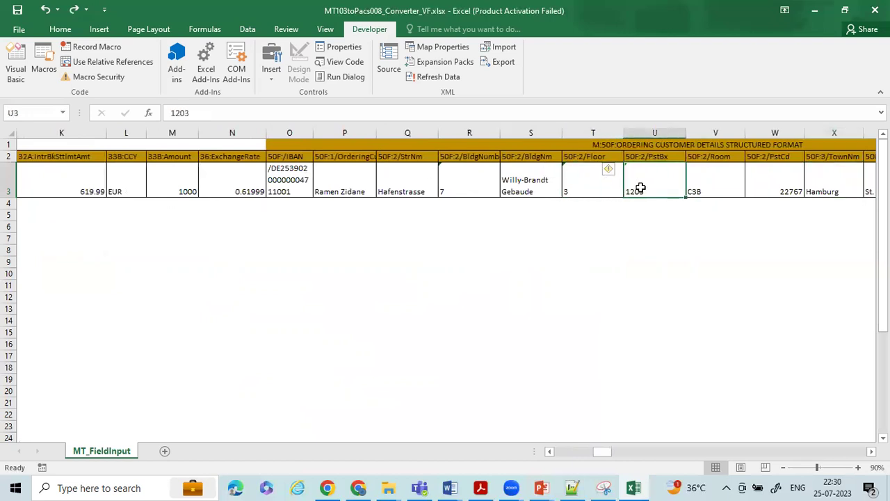
key(Right)
key(Right)
key(Right)
key(Right)
key(Right)
key(Right)
key(Right)
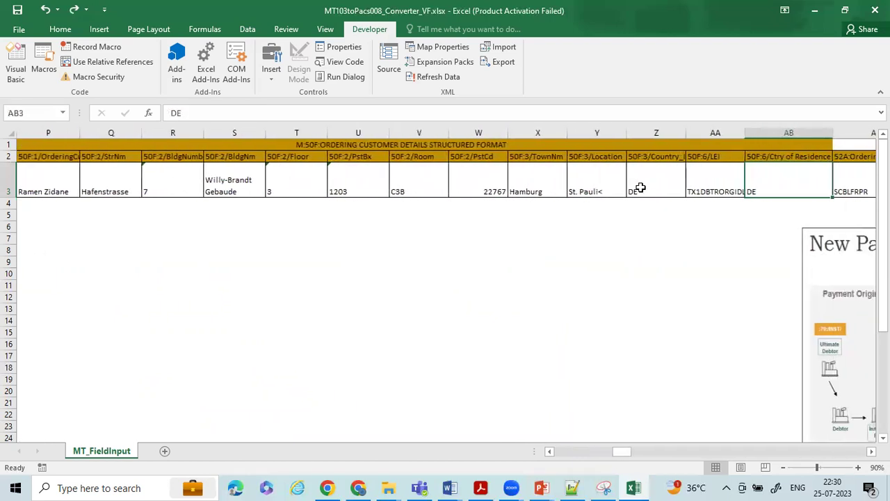
key(Right)
key(Right)
key(Right)
key(Right)
key(Right)
key(Right)
key(Right)
key(Right)
key(Right)
key(Right)
key(Right)
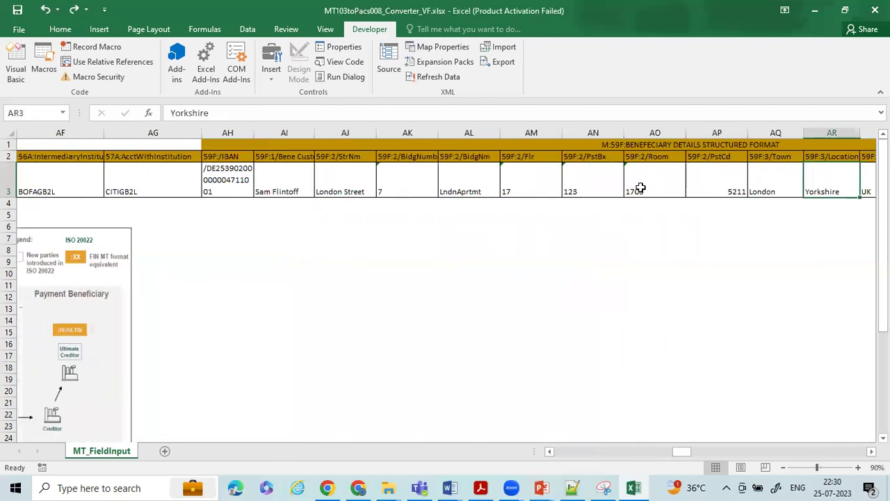
key(Right)
key(Right)
key(Right)
key(Right)
key(Right)
key(Right)
key(Right)
key(Right)
key(Right)
key(Right)
key(Right)
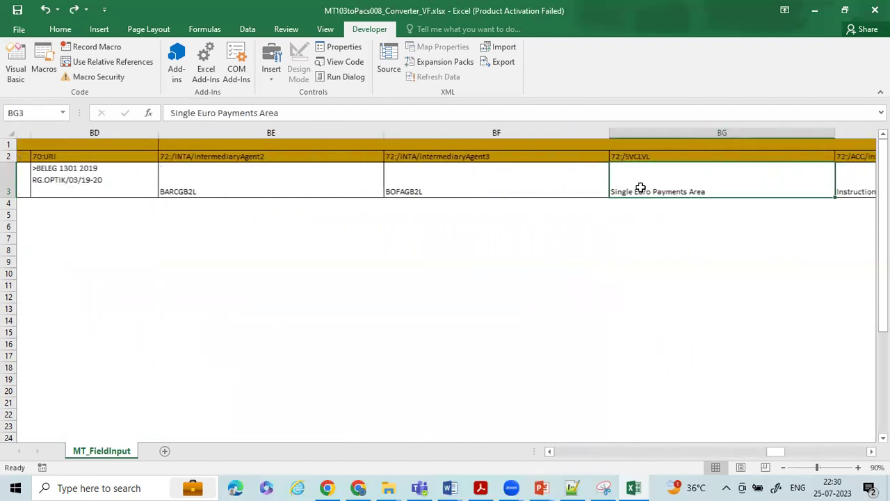
key(Right)
key(Right)
key(Right)
key(Right)
key(Right)
key(Right)
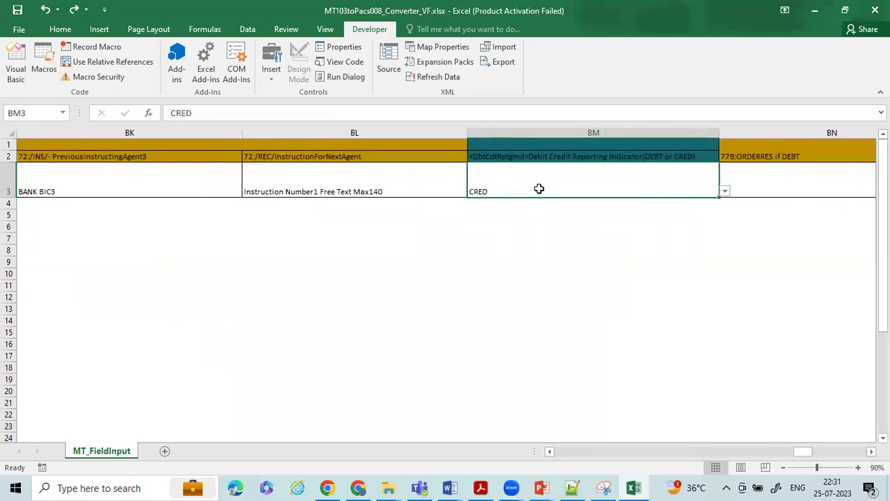
Review ORDERRES reporting, app header sender, business message id, group header and regulatory authority values
key(Right)
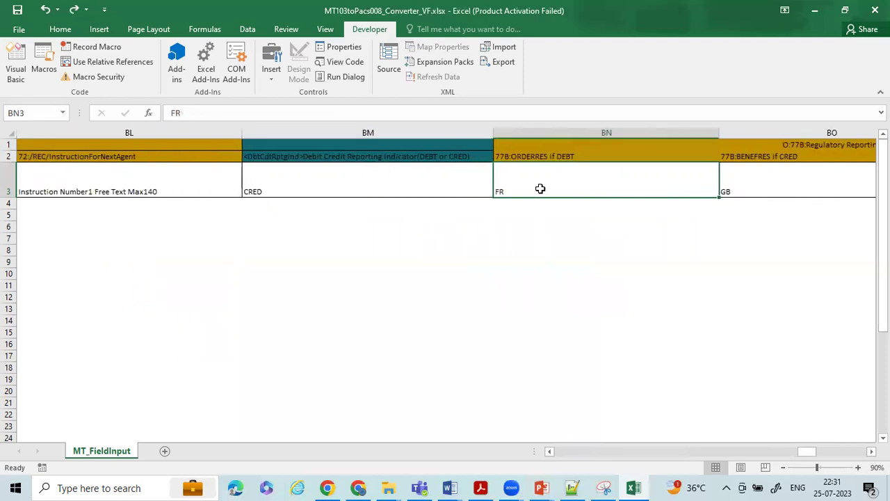
key(Right)
key(Right)
key(Right)
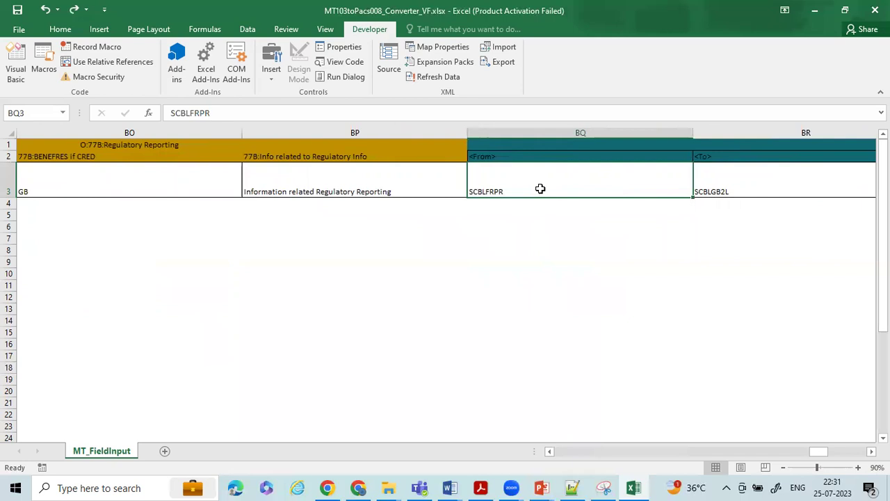
key(Right)
key(Right)
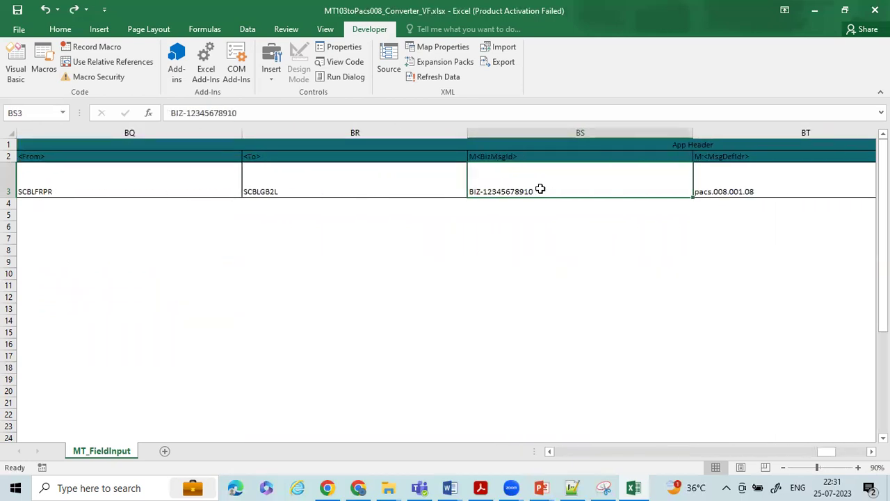
key(Right)
key(Right)
key(Right)
key(Right)
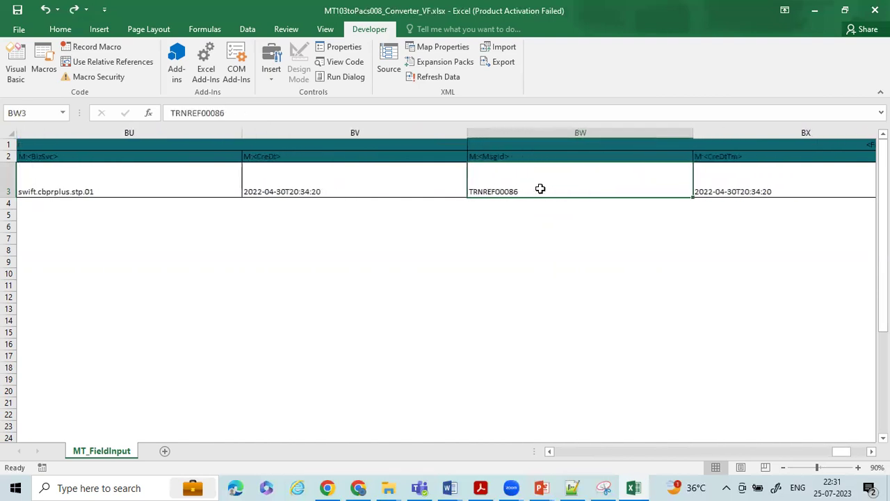
key(Right)
key(Right)
key(Right)
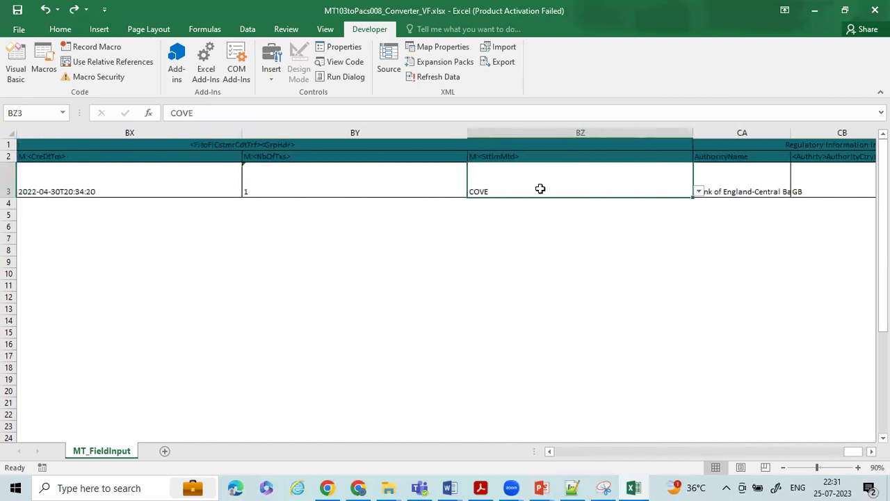
key(Right)
key(Right)
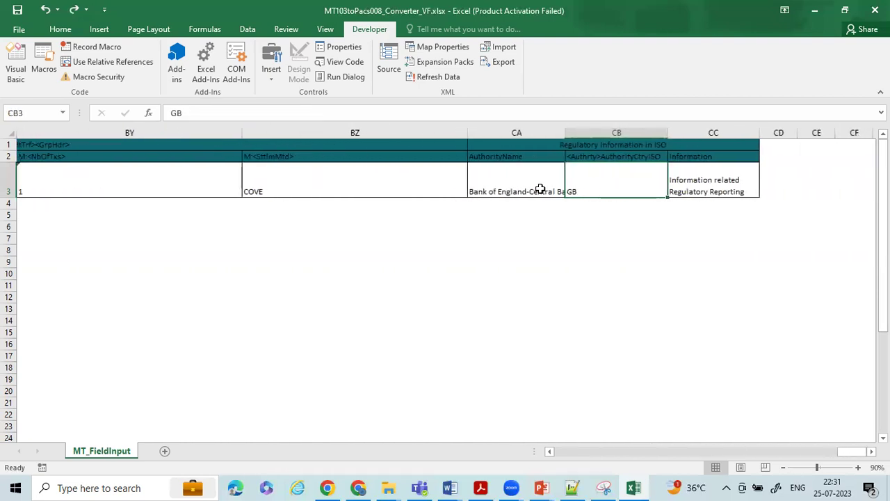
Move back left past the app header and reporting indicator toward row 3's start
key(Left)
key(Left)
key(Left)
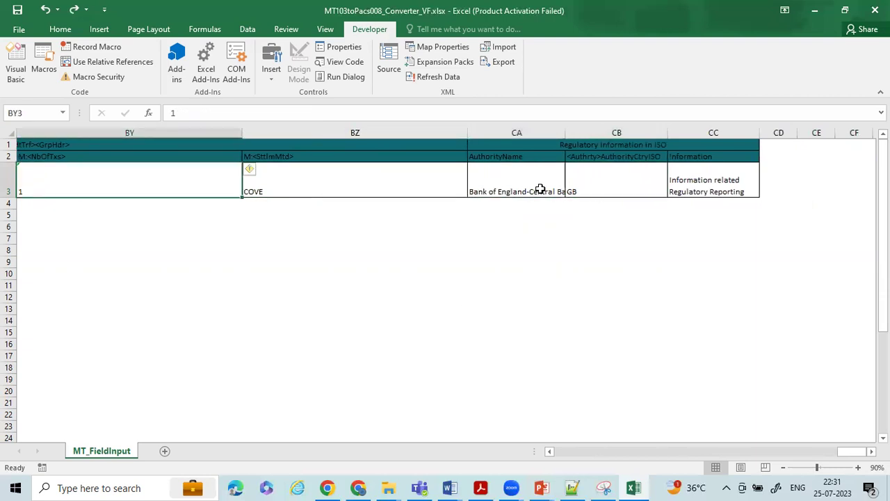
key(Left)
key(Left)
key(Left)
key(Left)
key(Left)
key(Left)
key(Left)
key(Left)
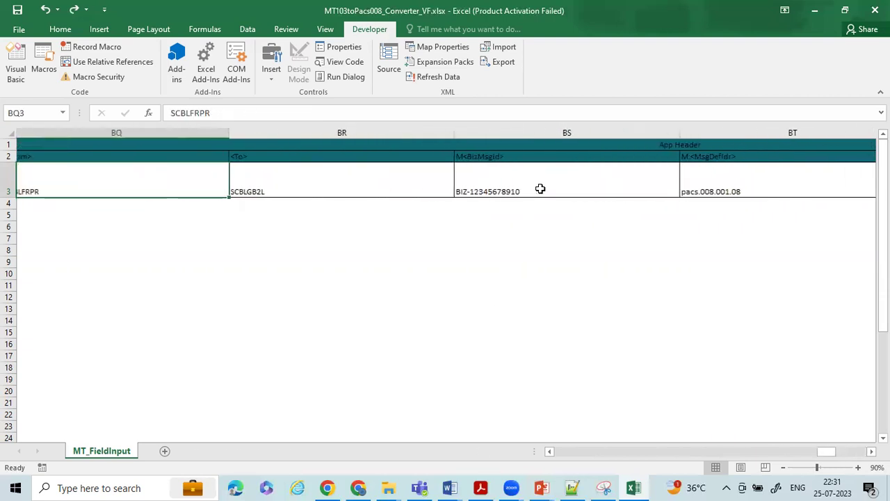
key(Left)
key(Left)
key(Left)
key(Left)
key(Left)
key(Left)
key(Left)
key(Left)
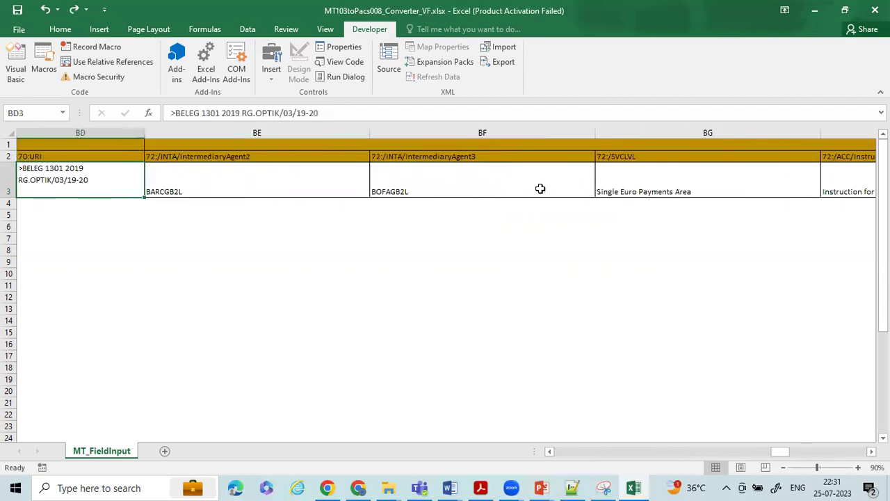
key(Left)
key(Left)
key(Left)
key(Left)
key(Left)
key(Left)
key(Left)
key(Left)
key(Left)
key(Left)
key(Left)
key(Left)
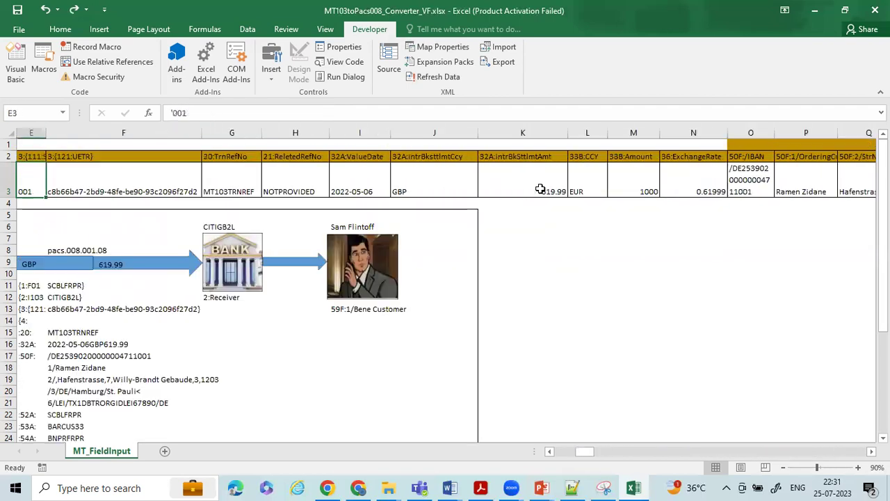
key(Left)
key(Left)
key(Left)
scroll(313, 260, down, 2)
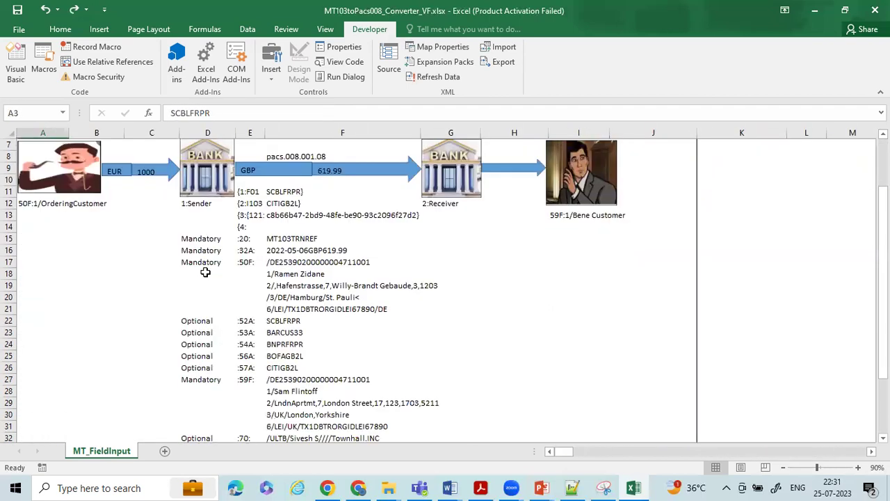
scroll(316, 358, down, 2)
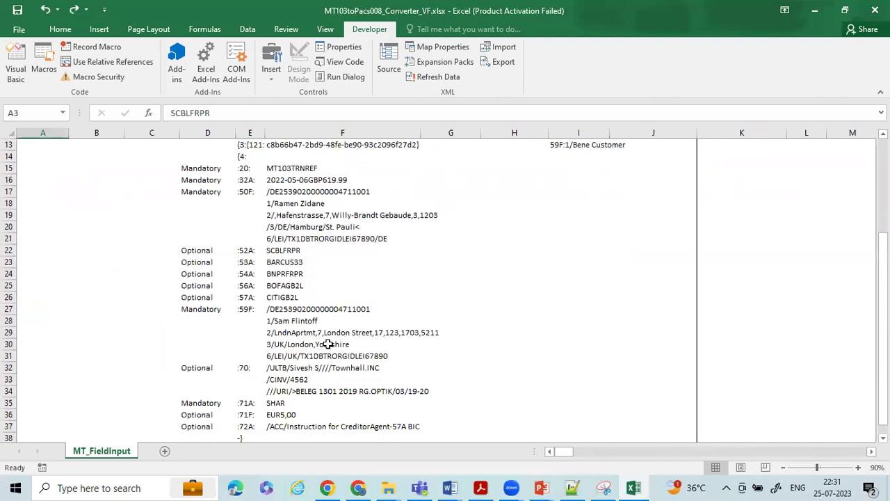
scroll(328, 344, up, 4)
click(97, 186)
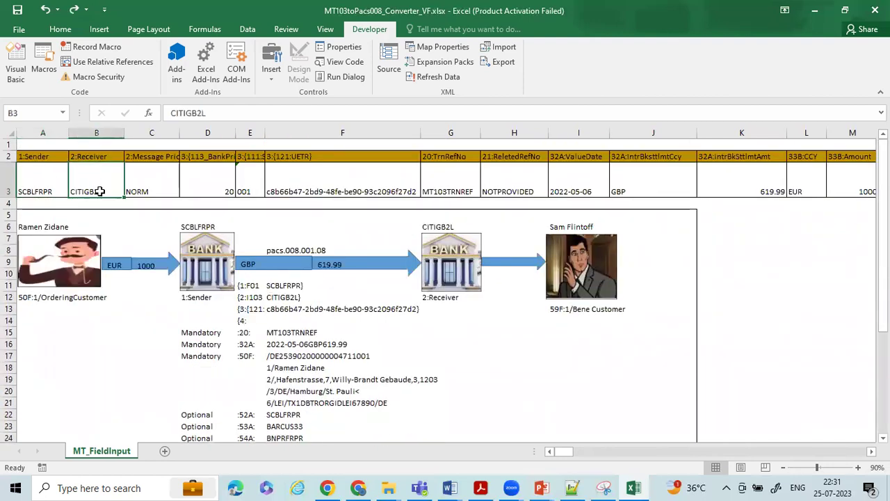
scroll(287, 321, down, 2)
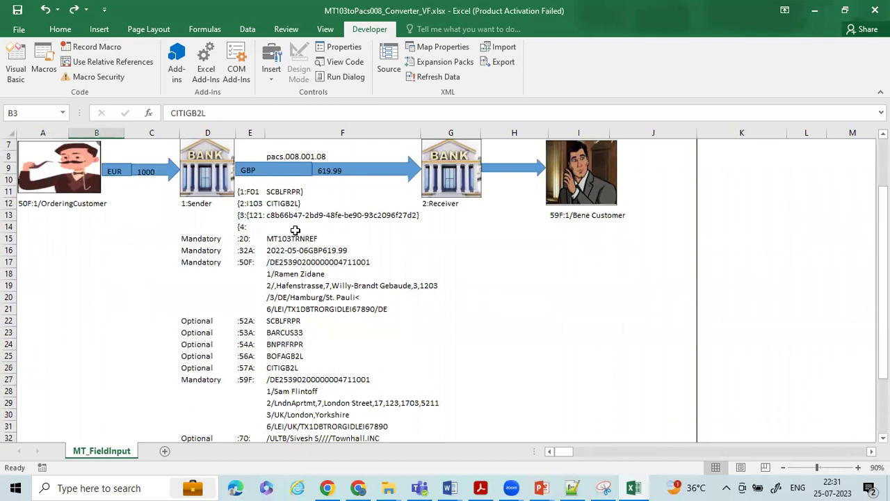
scroll(321, 321, down, 2)
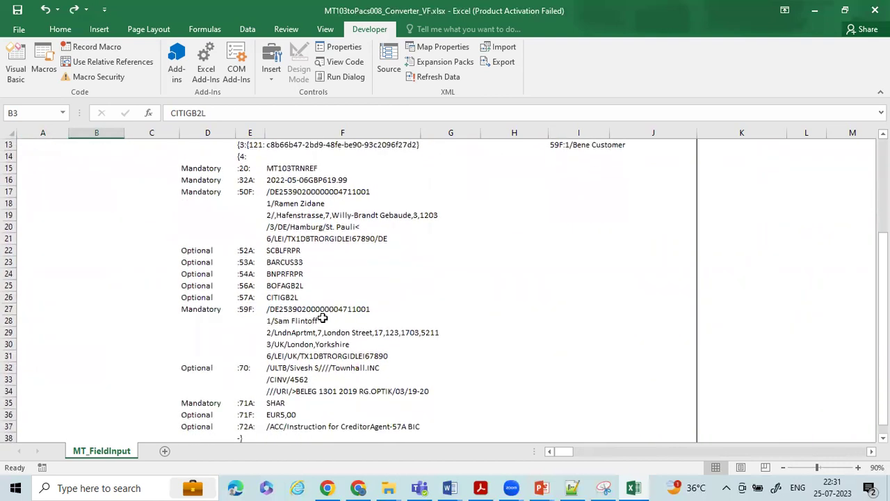
scroll(292, 278, up, 2)
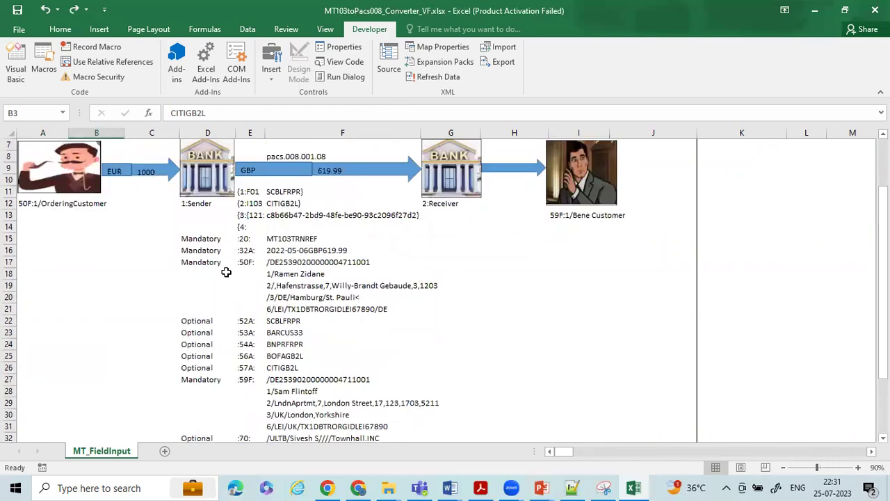
scroll(295, 321, down, 2)
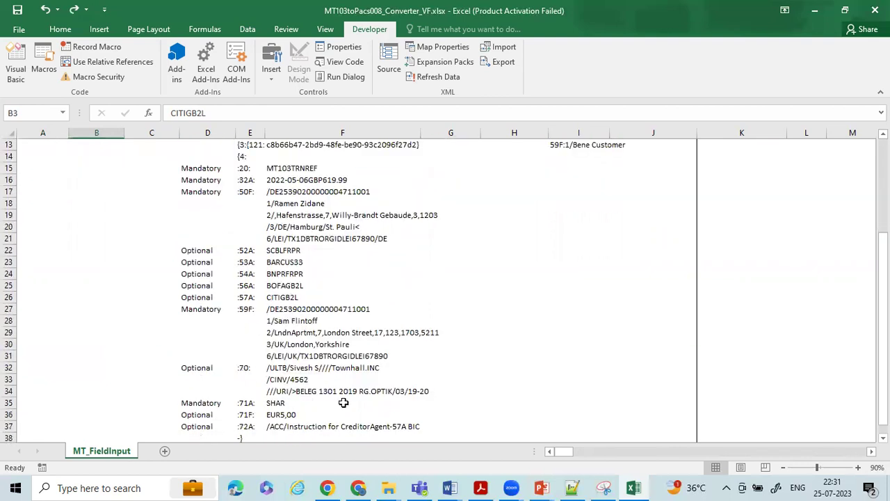
scroll(380, 384, up, 4)
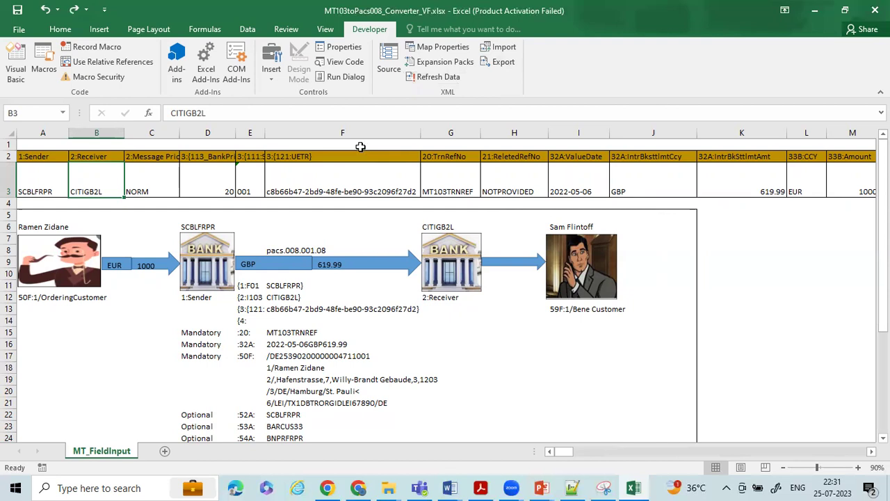
Export the workbook's mapped data as Sample.xml into the Converter tools folder
double_click(263, 9)
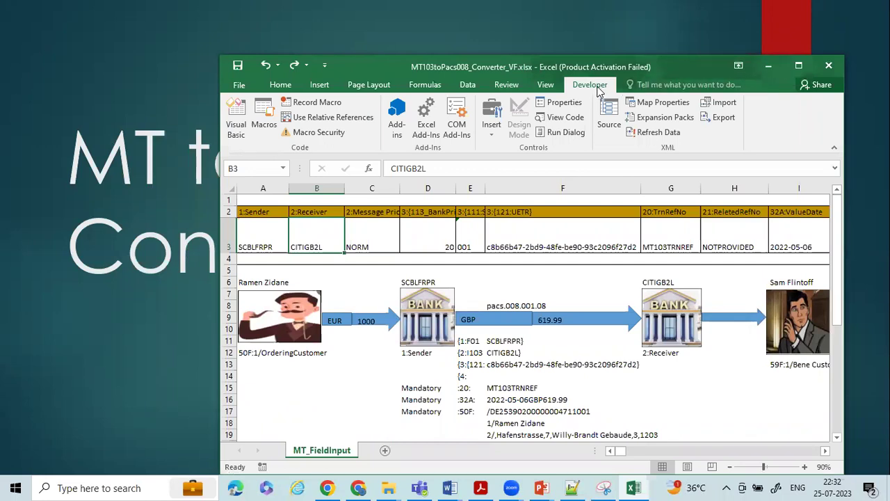
click(725, 118)
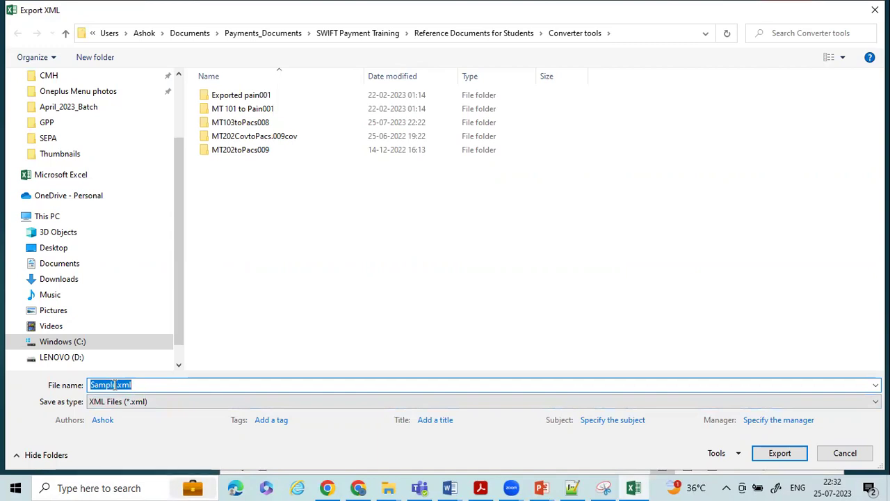
click(144, 384)
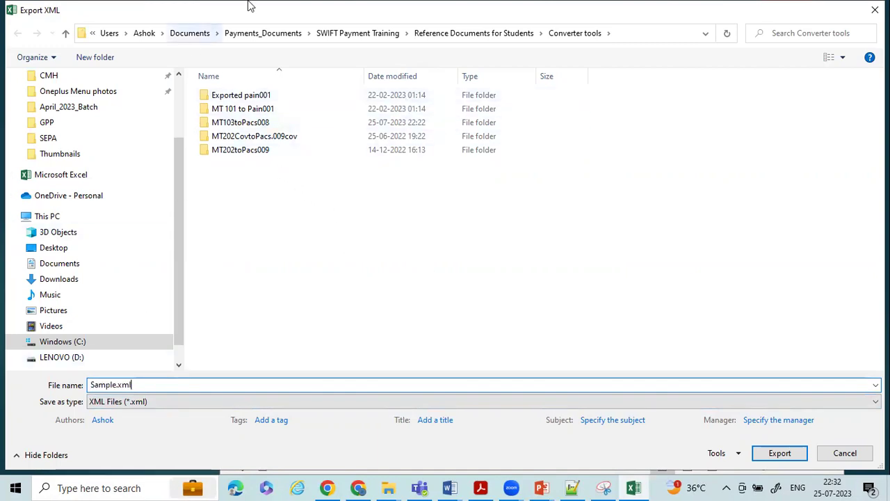
click(780, 453)
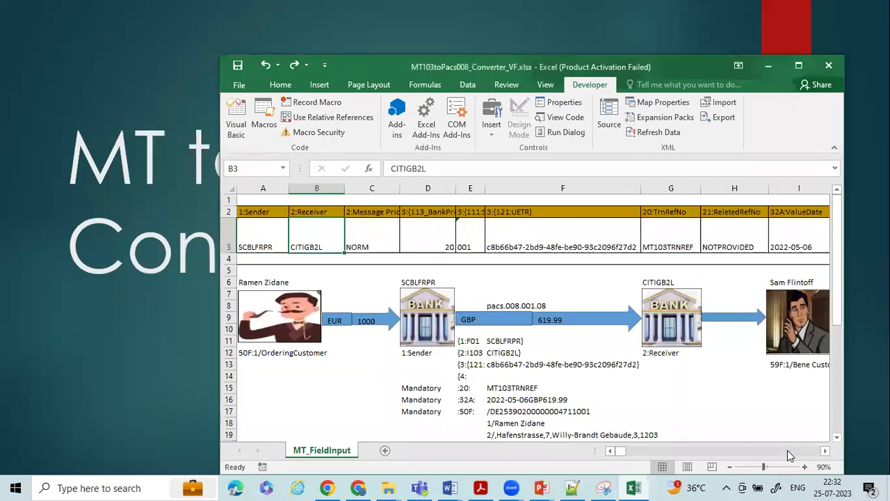
click(388, 487)
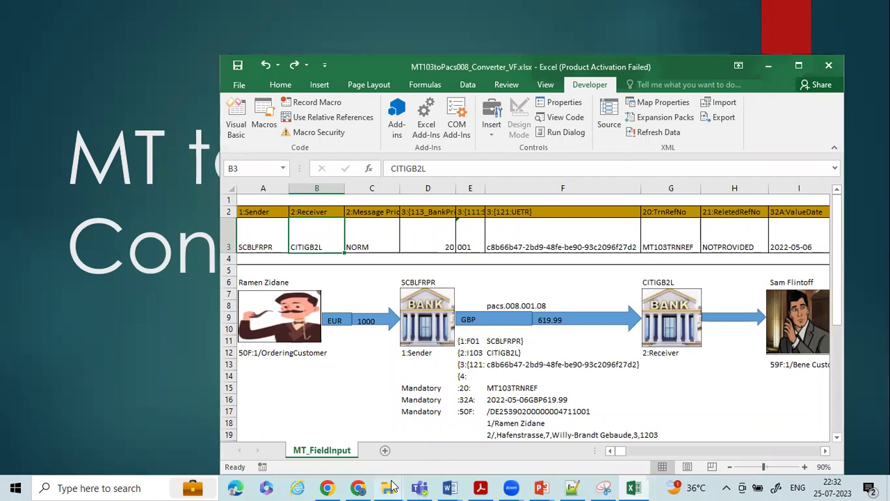
Open Sample.xml from the Converter tools folder with Edit with Notepad++
click(455, 445)
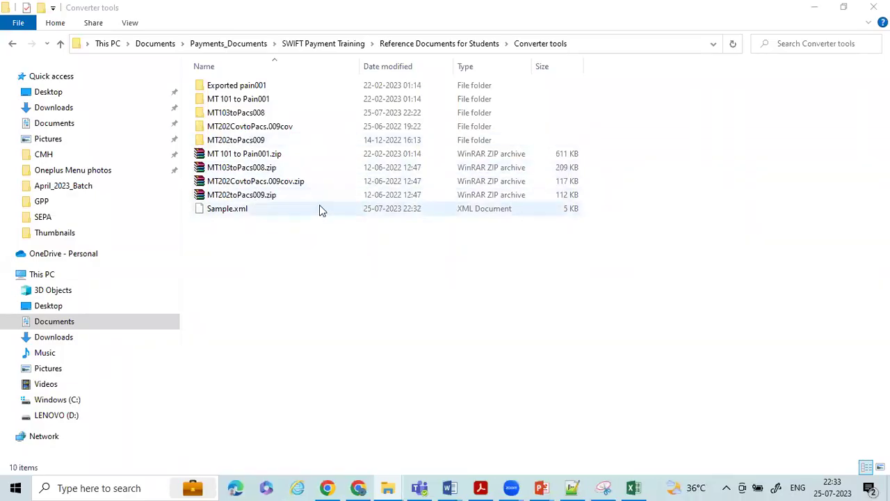
click(271, 214)
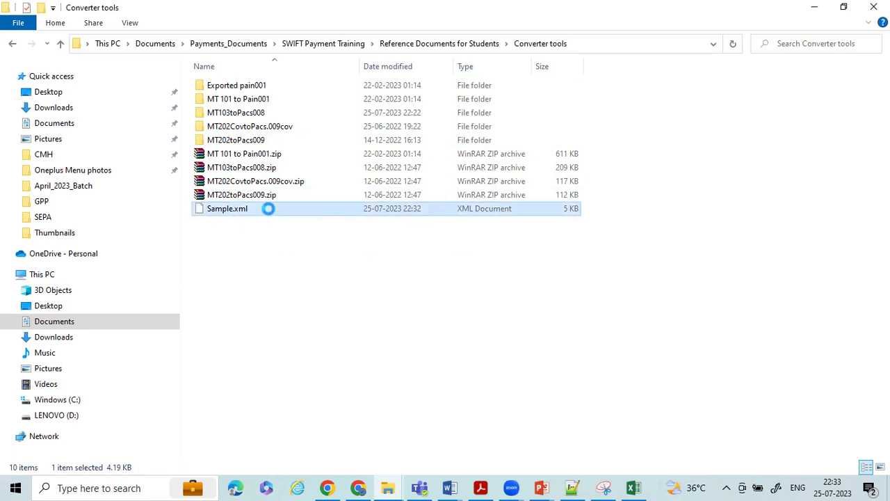
right_click(269, 210)
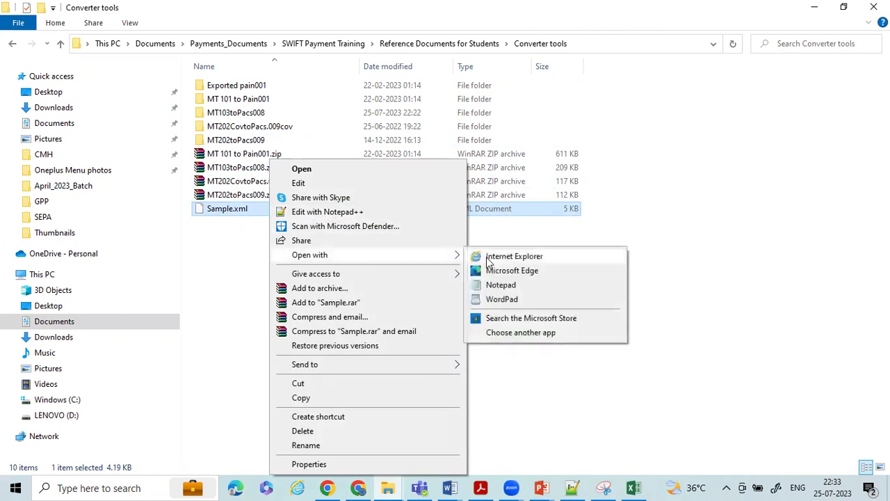
click(369, 212)
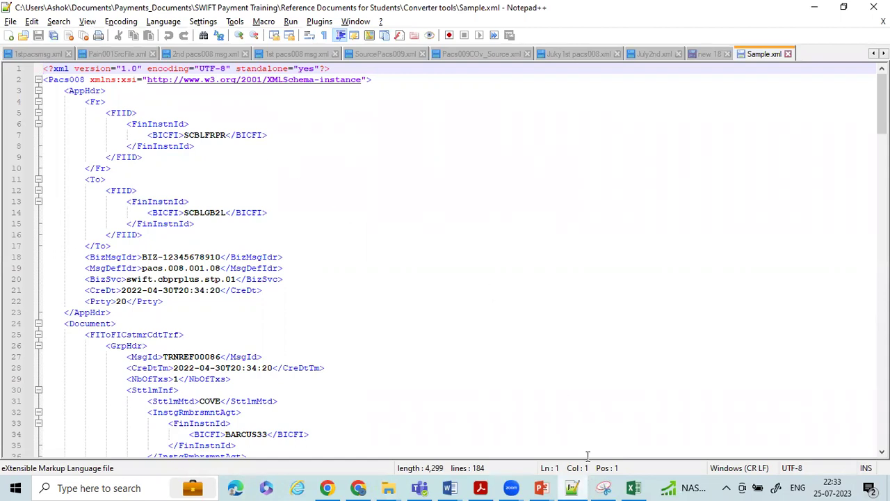
Bring the converter workbook to the front maximized and glance over its input sheet
click(633, 488)
click(798, 65)
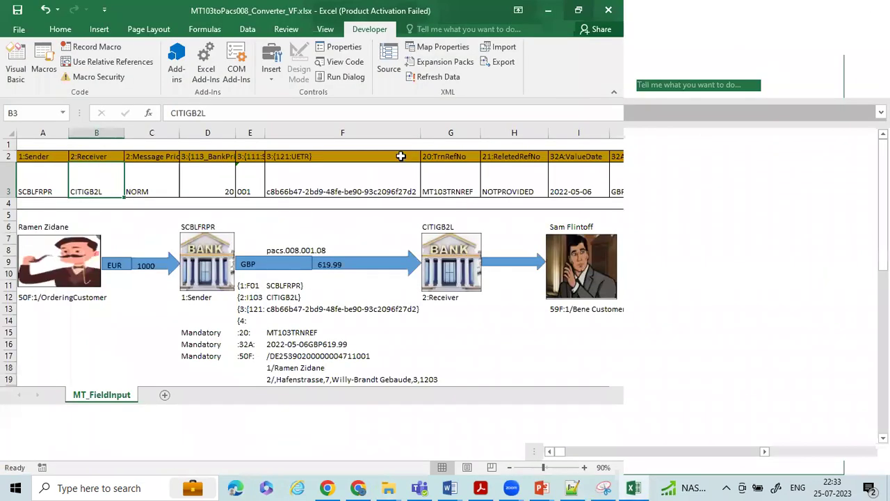
scroll(369, 230, down, 2)
scroll(369, 230, up, 2)
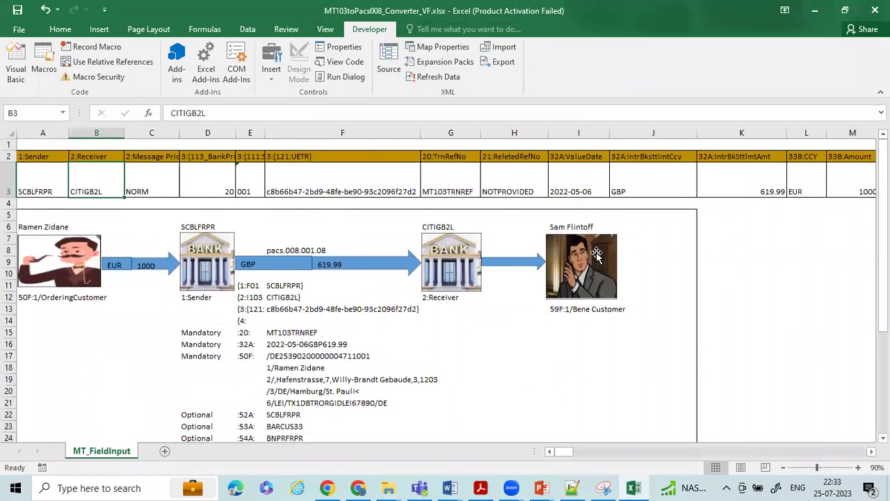
Scroll through Sample.xml's debtor, agent and intermediary entries in Notepad++
key(alt+Tab)
scroll(178, 216, down, 1)
scroll(192, 188, down, 2)
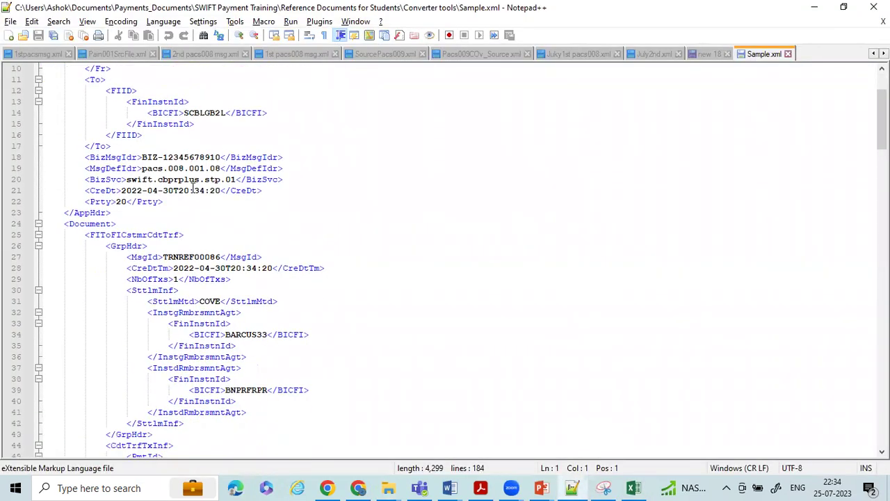
scroll(173, 184, down, 2)
scroll(194, 189, down, 3)
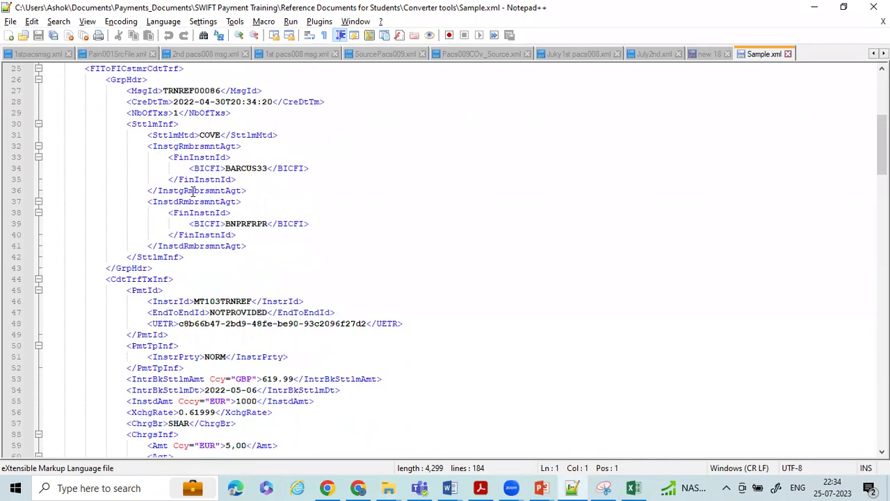
scroll(194, 190, down, 2)
scroll(195, 191, down, 2)
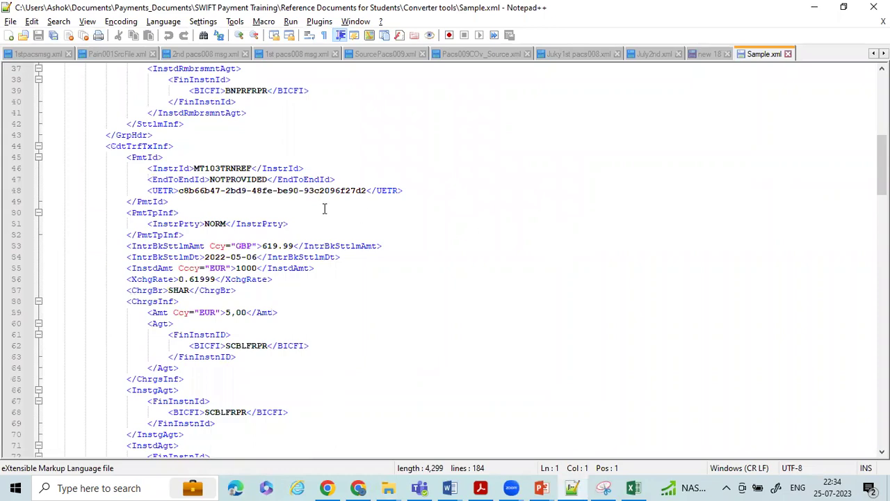
scroll(324, 209, up, 12)
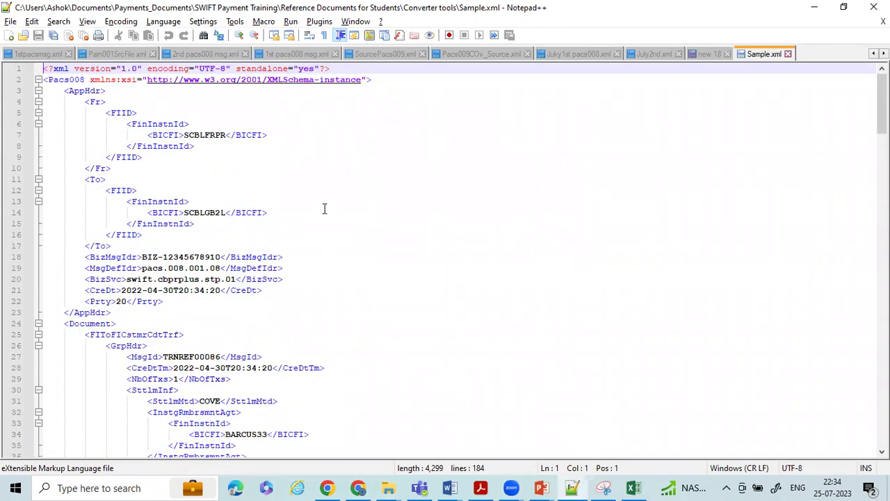
scroll(324, 209, down, 7)
scroll(324, 208, down, 6)
scroll(324, 209, down, 7)
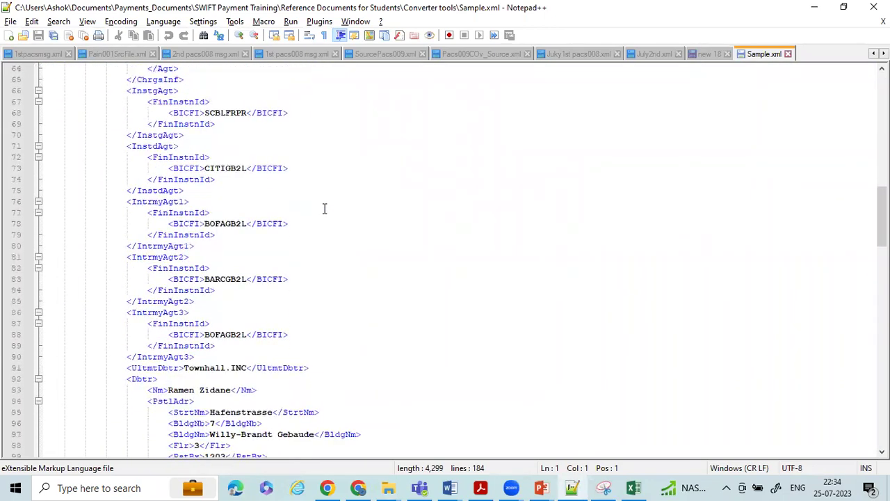
scroll(325, 208, down, 6)
scroll(324, 210, down, 5)
scroll(324, 210, down, 4)
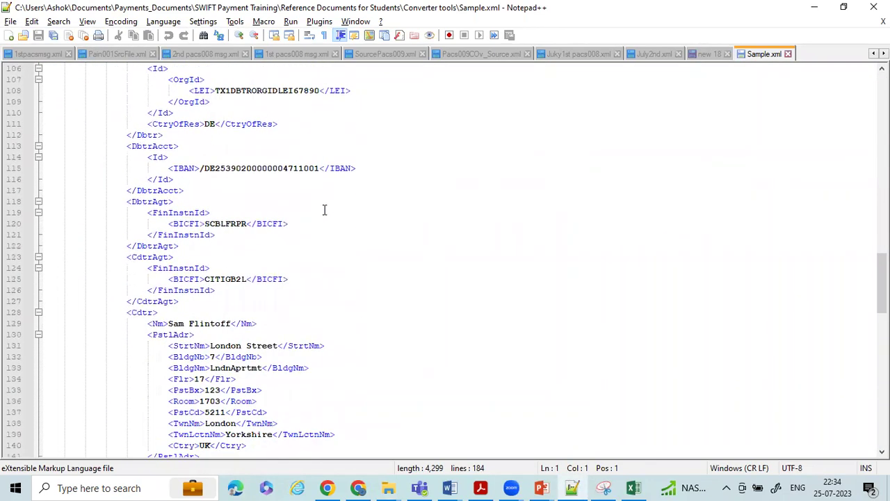
scroll(324, 210, down, 1)
scroll(324, 210, up, 7)
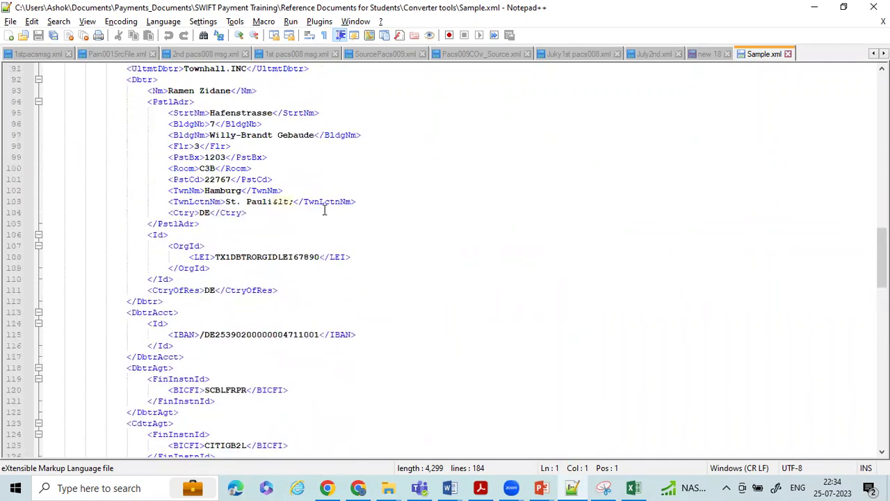
scroll(324, 210, up, 7)
scroll(324, 210, up, 1)
Compare against the workbook, then bring the Converter tools folder back into view
key(alt+Tab)
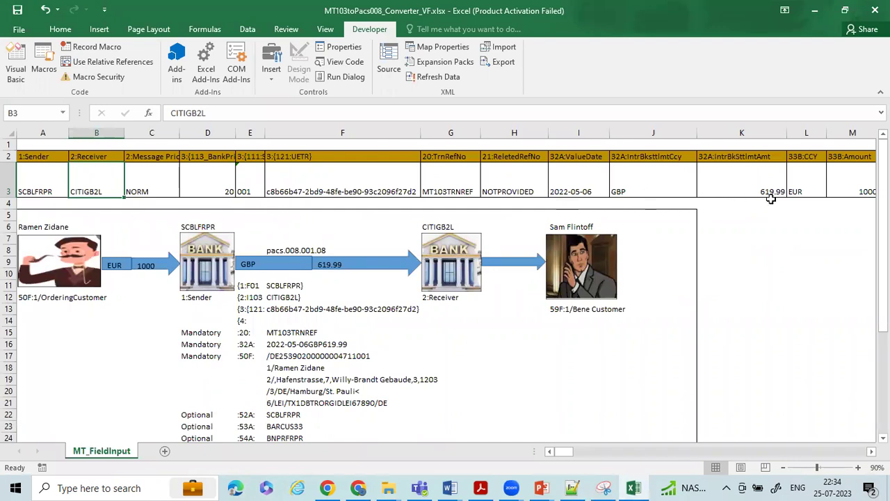
key(alt+Tab)
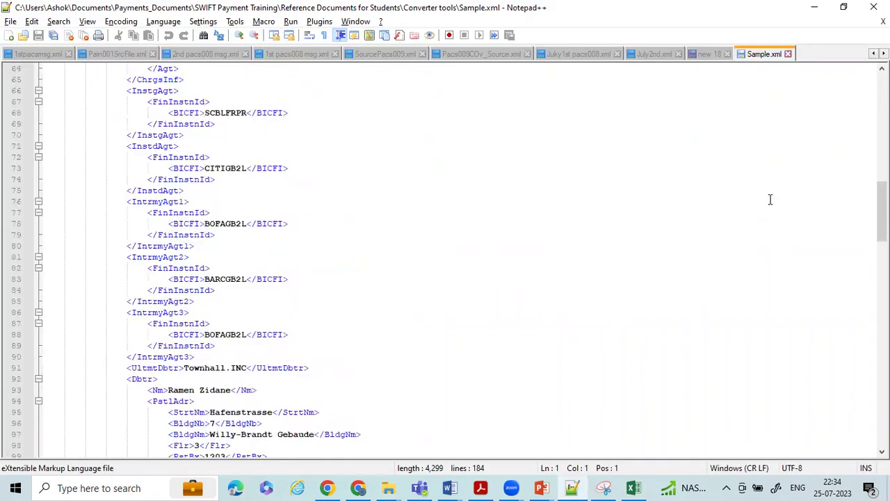
click(388, 488)
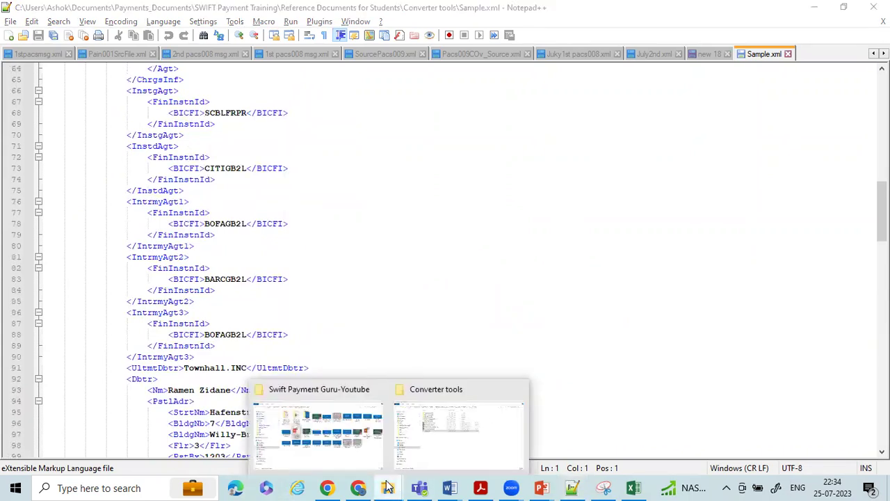
click(485, 448)
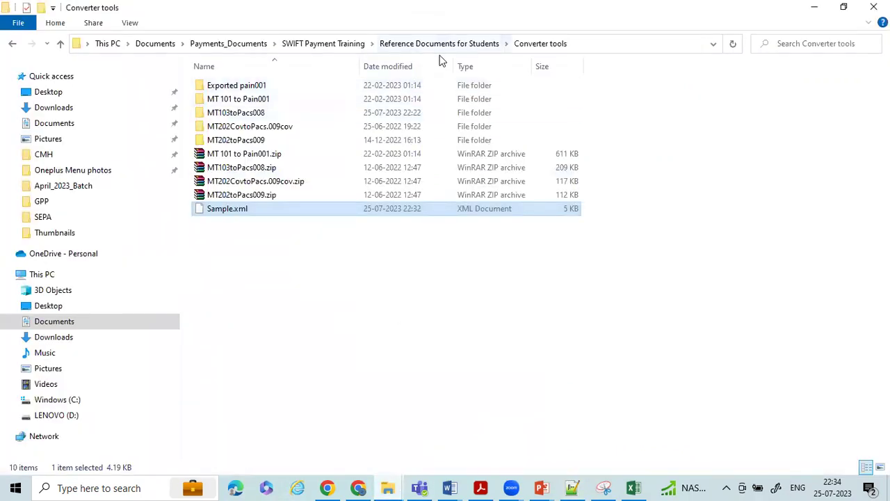
double_click(244, 104)
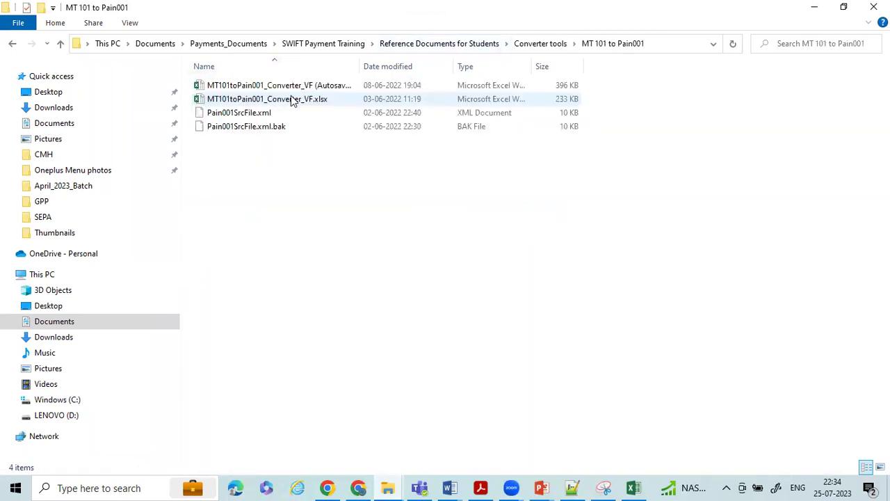
click(427, 55)
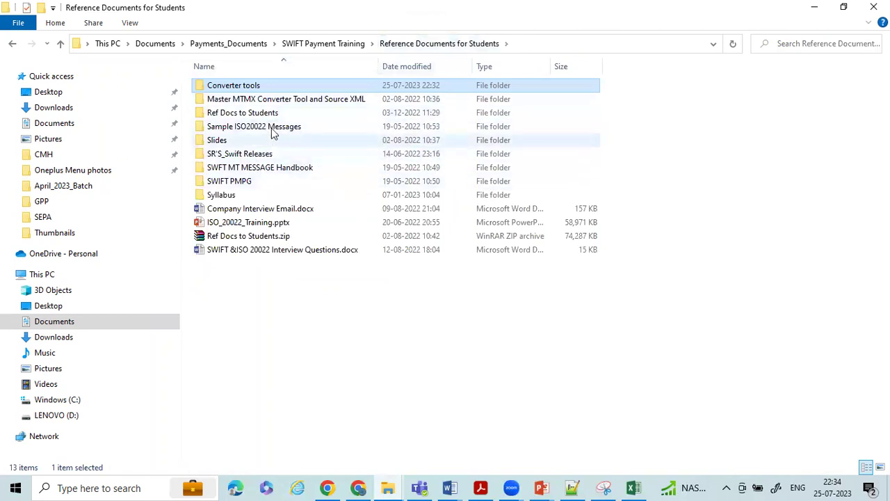
double_click(285, 89)
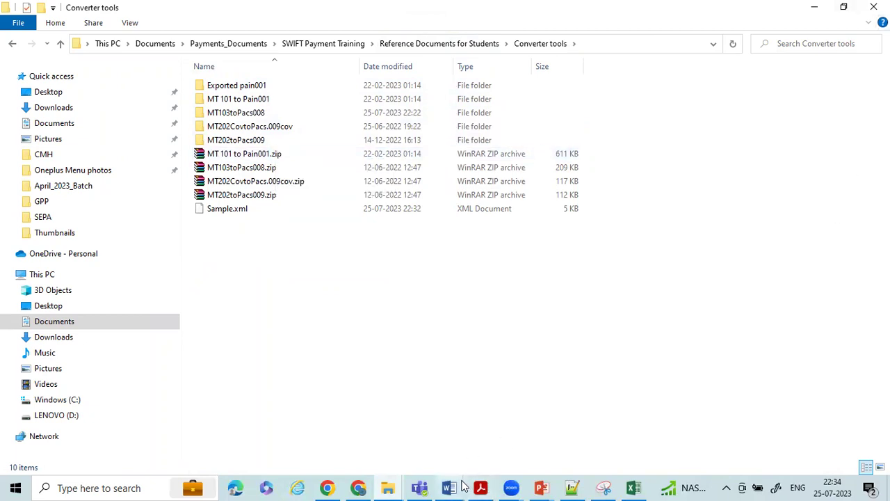
click(542, 486)
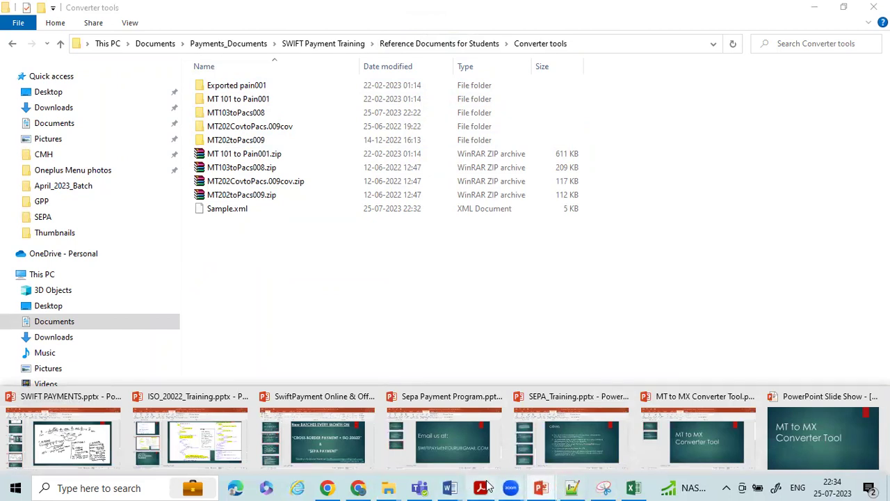
Show the SwiftPayment course presentation at its first 'THE PAYMENT GURU' slide
click(342, 436)
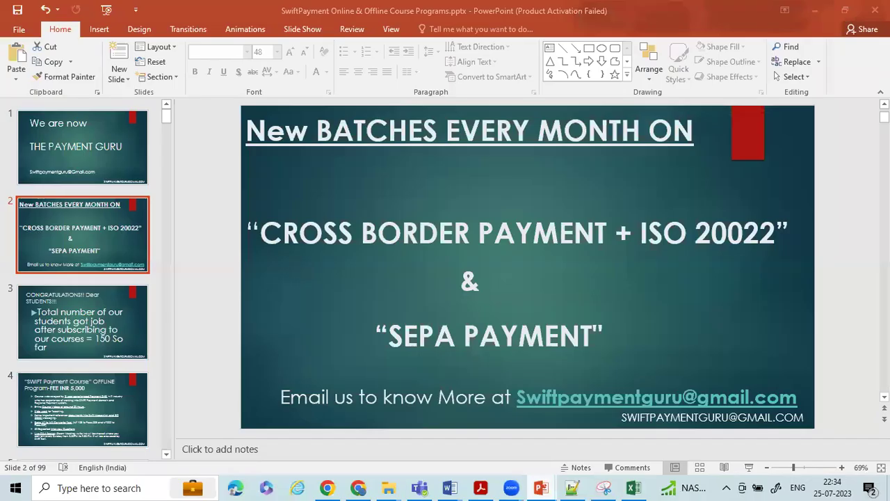
click(78, 148)
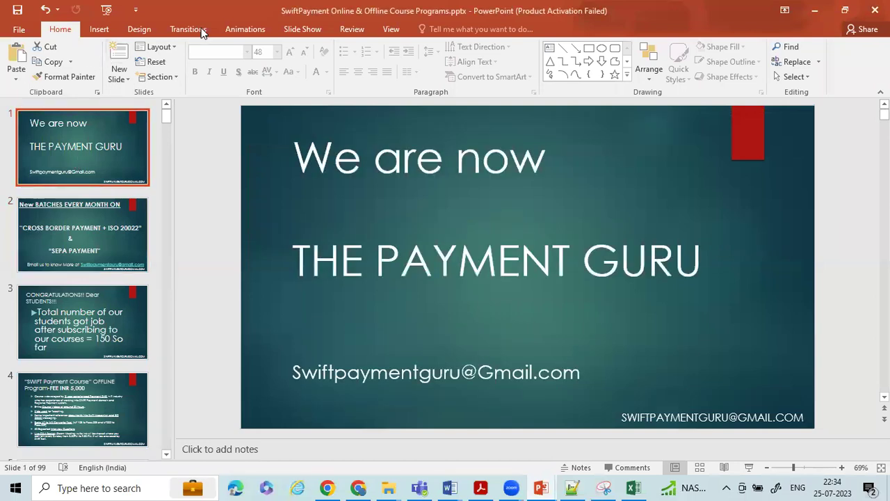